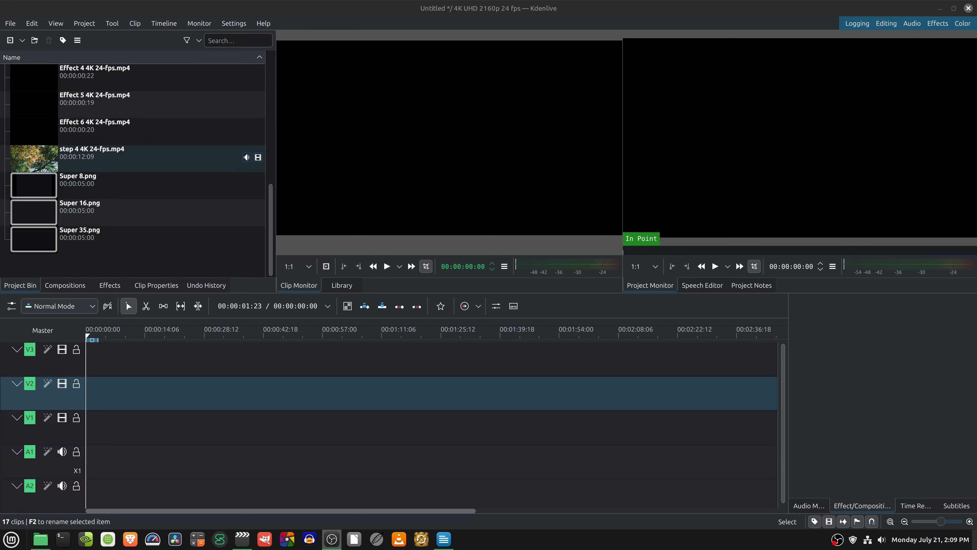
- Place step 4 4K 24-fps.mp4 from the project bin at the start of track V1, with its audio on A1
{"action": "scroll", "coordinate": [95, 210], "scroll_direction": "up", "scroll_amount": 5}
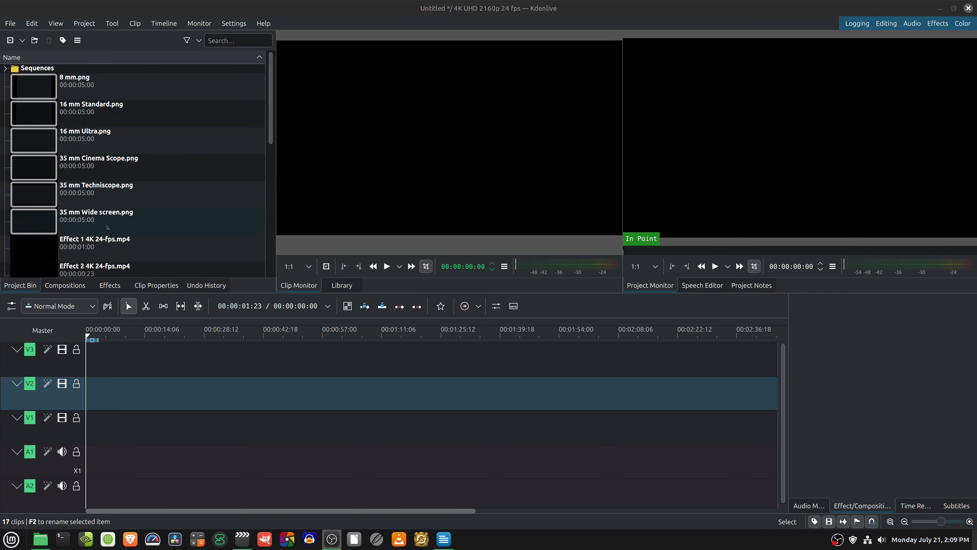
{"action": "scroll", "coordinate": [184, 112], "scroll_direction": "down", "scroll_amount": 5}
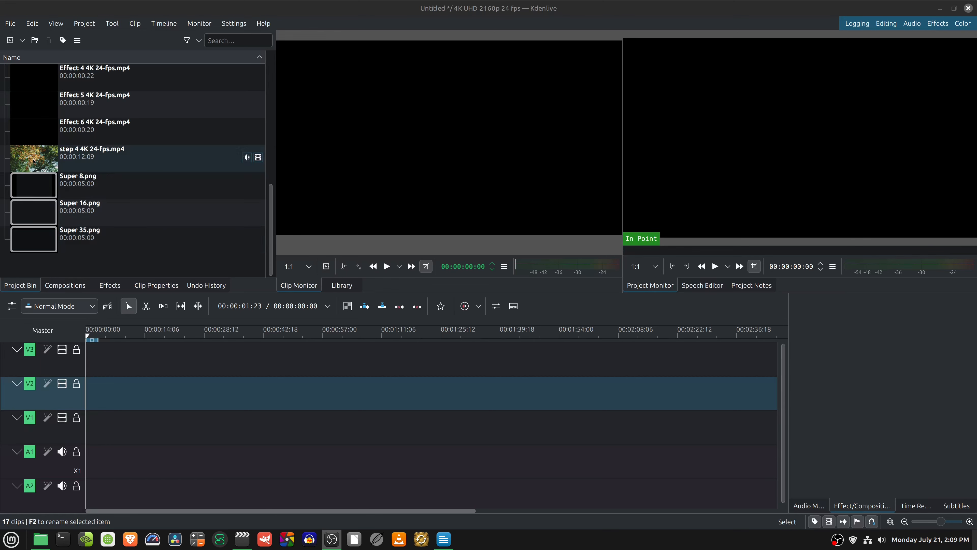
{"action": "left_click_drag", "start_coordinate": [34, 161], "coordinate": [87, 429]}
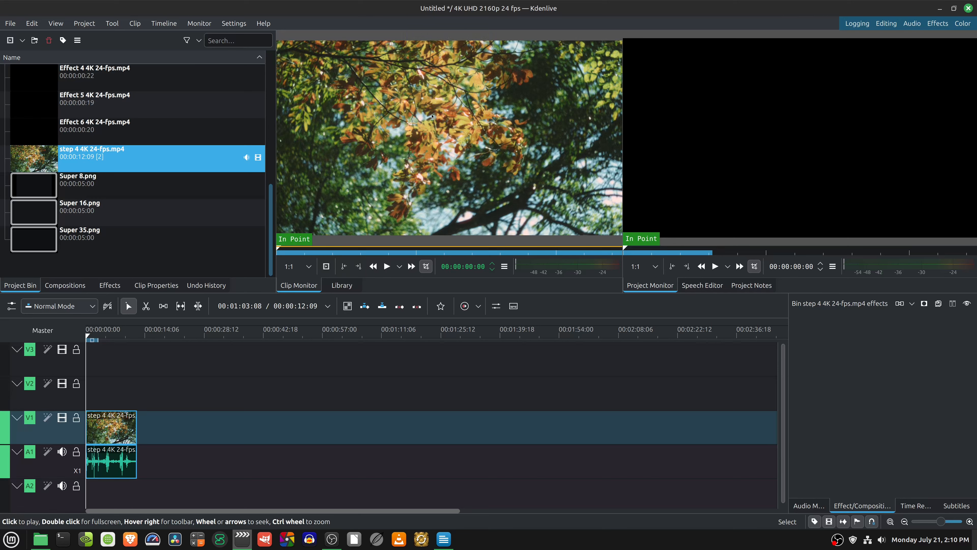
- Apply the Gate Weave effect to the step 4 clip on V1
{"action": "left_click", "coordinate": [110, 286]}
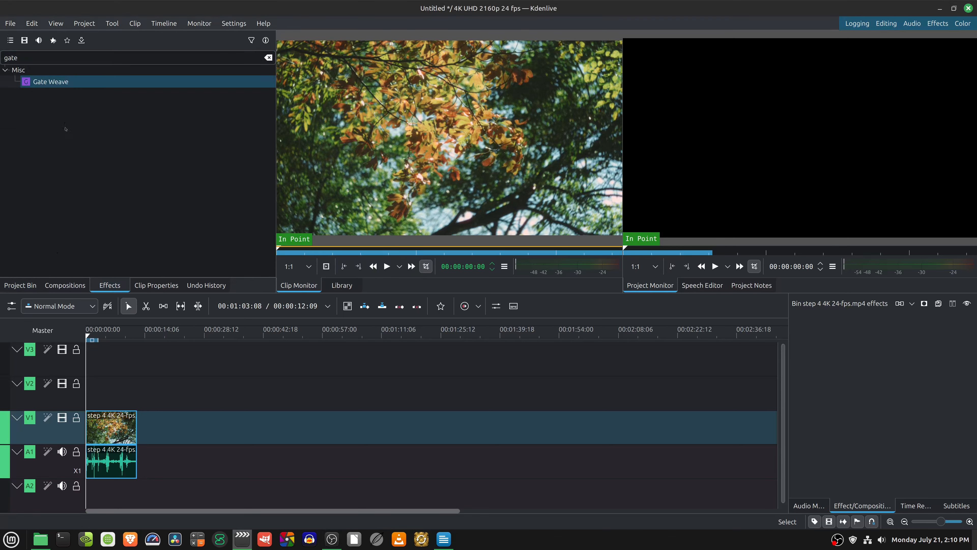
{"action": "left_click_drag", "start_coordinate": [38, 84], "coordinate": [124, 415]}
{"action": "left_click", "coordinate": [114, 426]}
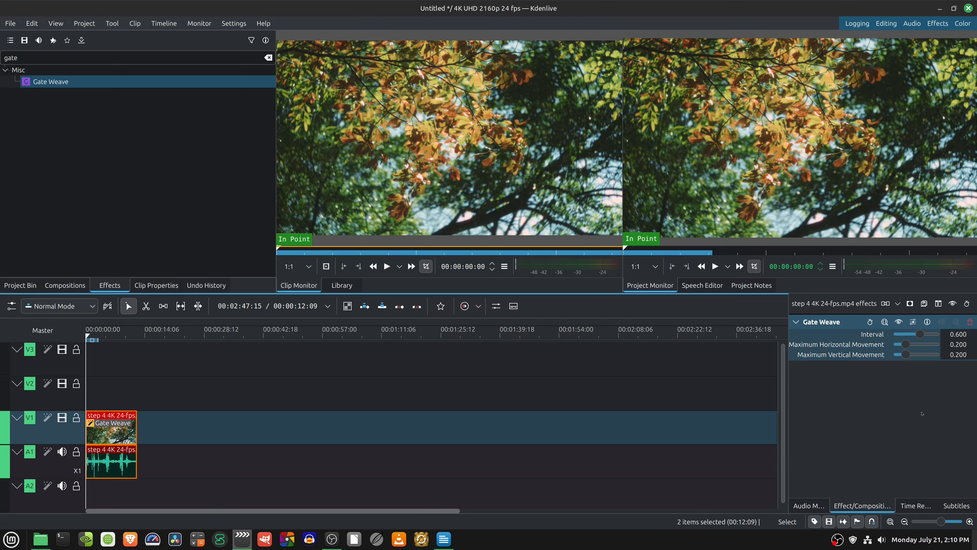
- Shift the step 4 clip about three seconds later on V1 to leave a gap at the start of the timeline
{"action": "left_click", "coordinate": [20, 285]}
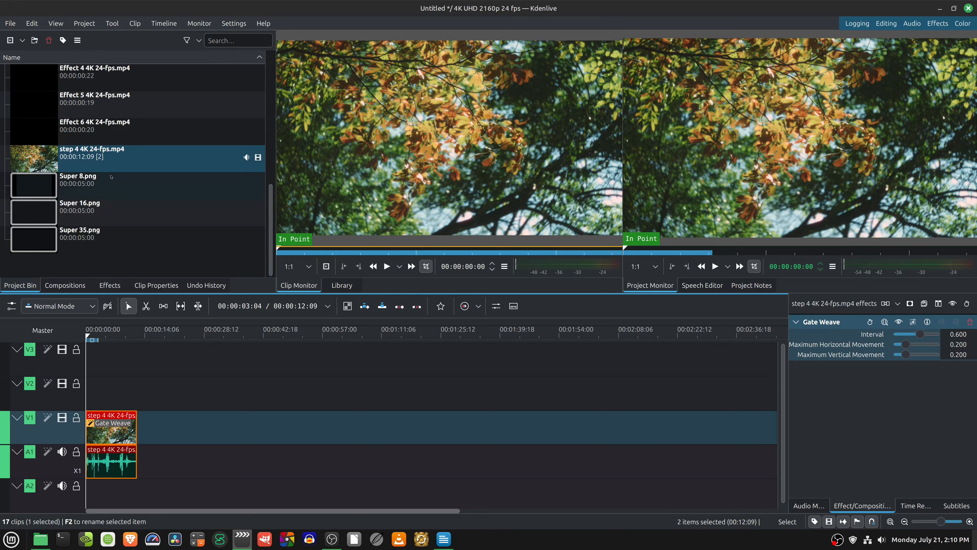
{"action": "scroll", "coordinate": [111, 176], "scroll_direction": "up", "scroll_amount": 2}
{"action": "scroll", "coordinate": [111, 160], "scroll_direction": "down", "scroll_amount": 1}
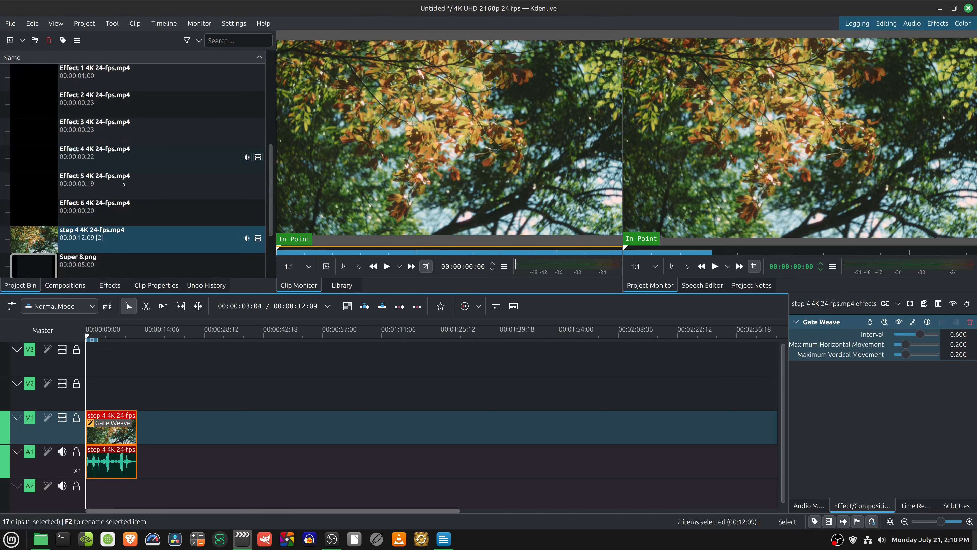
{"action": "left_click_drag", "start_coordinate": [111, 431], "coordinate": [125, 432]}
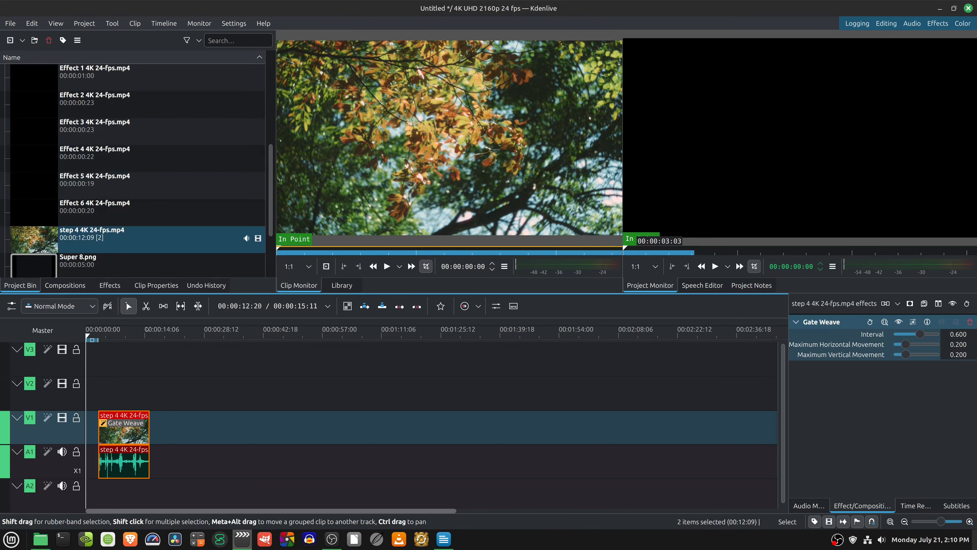
- Preview Effect 2 4K 24-fps.mp4 and place it on V2 at the timeline start, overlapping the beginning of the step 4 clip
{"action": "left_click", "coordinate": [29, 108]}
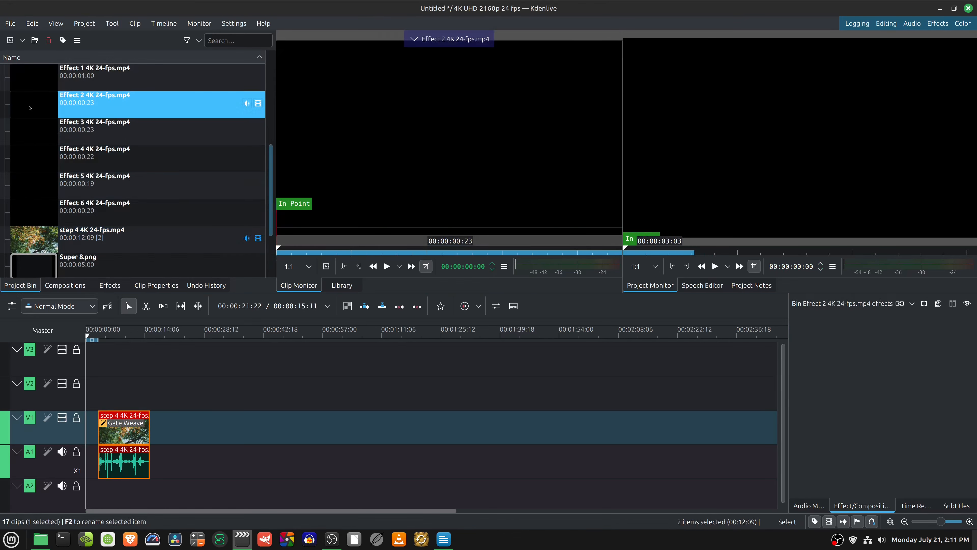
{"action": "key", "text": "space"}
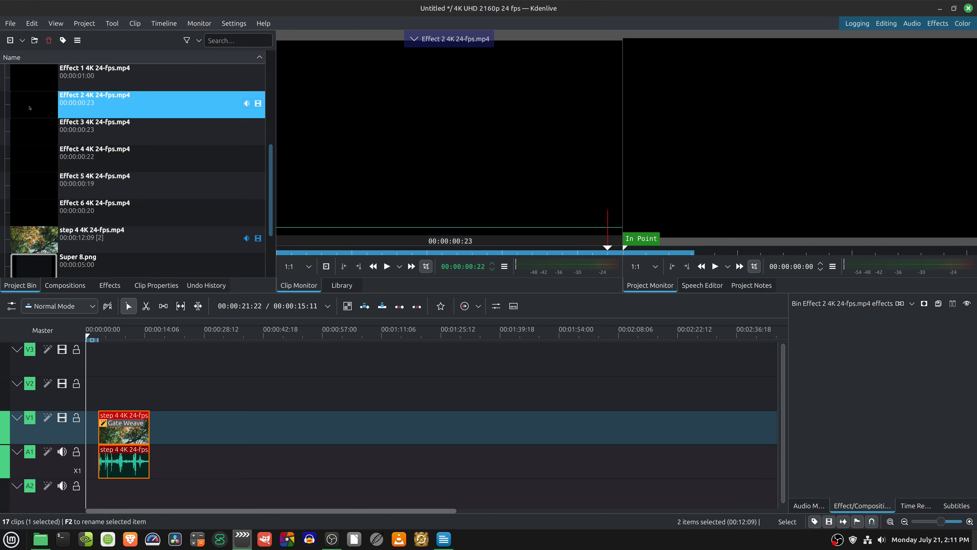
{"action": "key", "text": "space"}
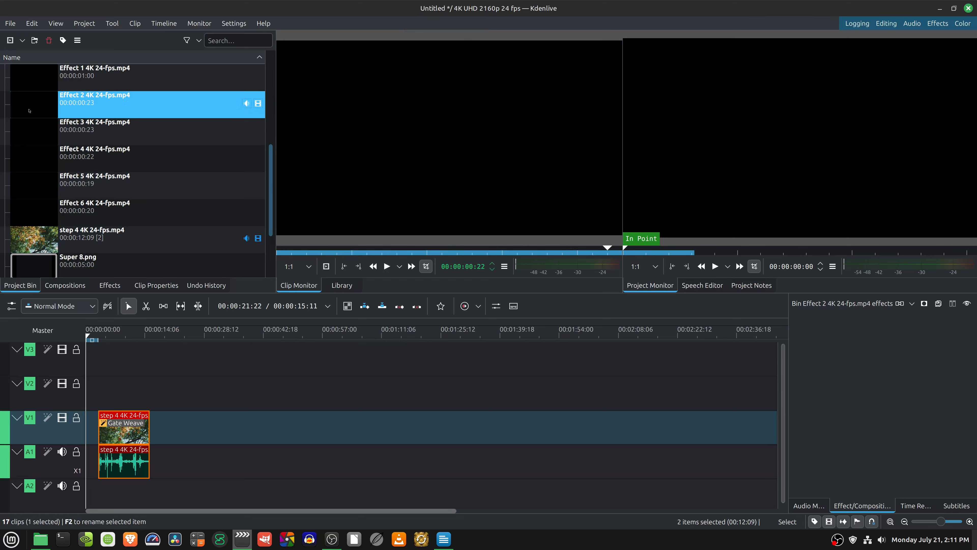
{"action": "left_click_drag", "start_coordinate": [30, 109], "coordinate": [100, 392]}
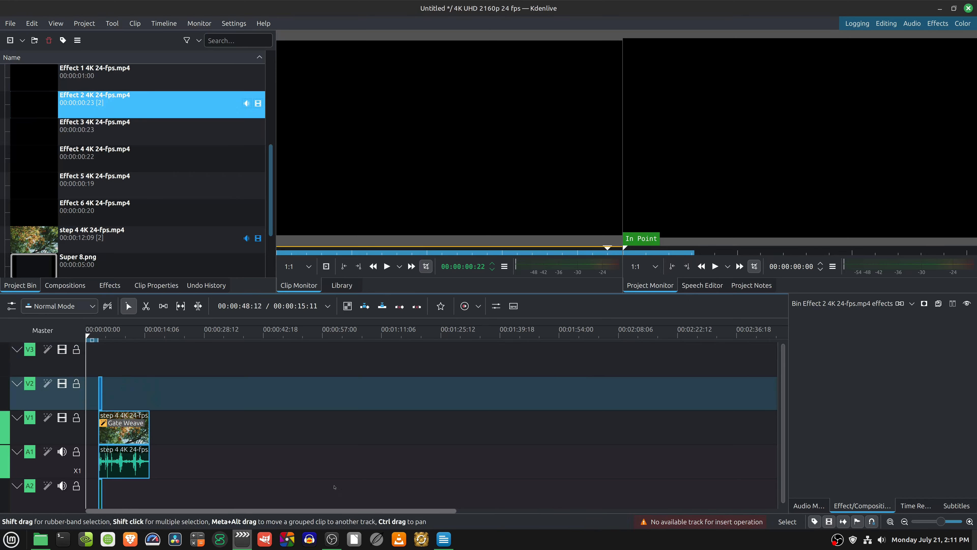
{"action": "left_click_drag", "start_coordinate": [455, 511], "coordinate": [136, 511]}
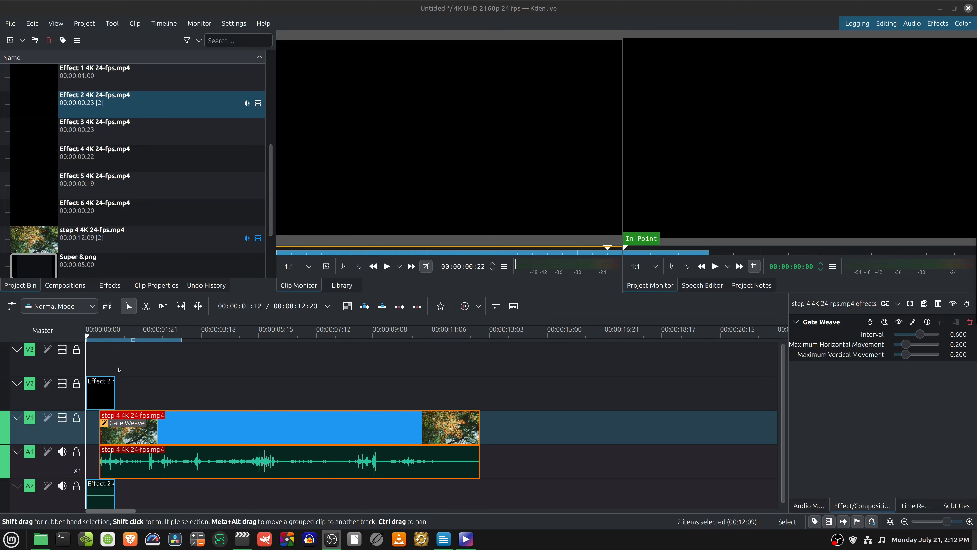
{"action": "mouse_move", "coordinate": [91, 333]}
{"action": "left_mouse_down"}
{"action": "mouse_move", "coordinate": [117, 341]}
{"action": "mouse_move", "coordinate": [88, 345]}
{"action": "left_mouse_up"}
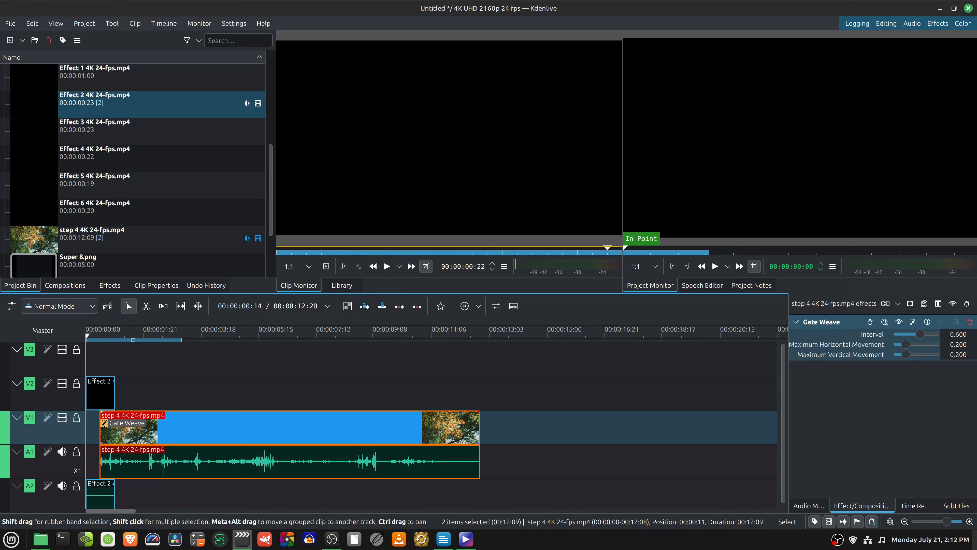
- Add a Screen composition to the Effect 2 clip on V2 and play the overlap to preview the blend
{"action": "left_click", "coordinate": [65, 286]}
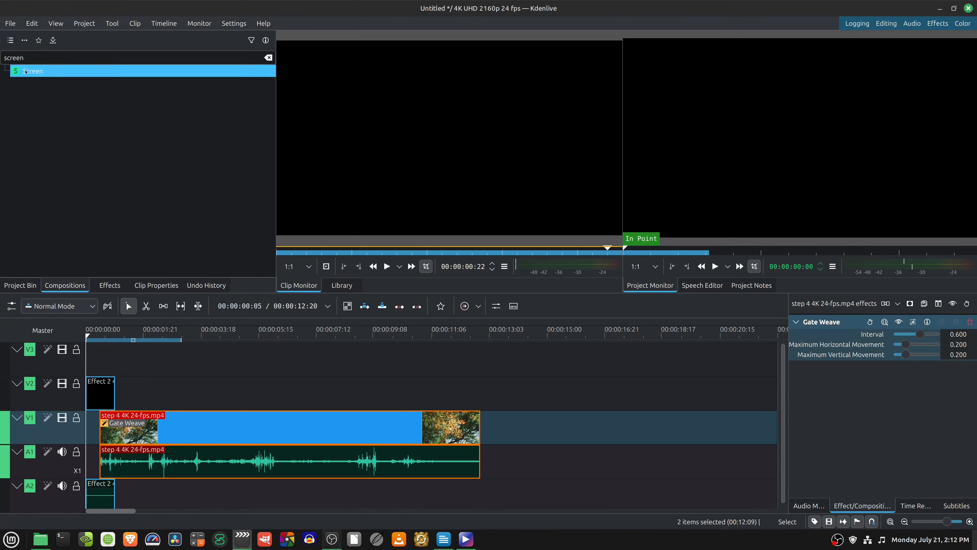
{"action": "left_click_drag", "start_coordinate": [29, 71], "coordinate": [115, 404]}
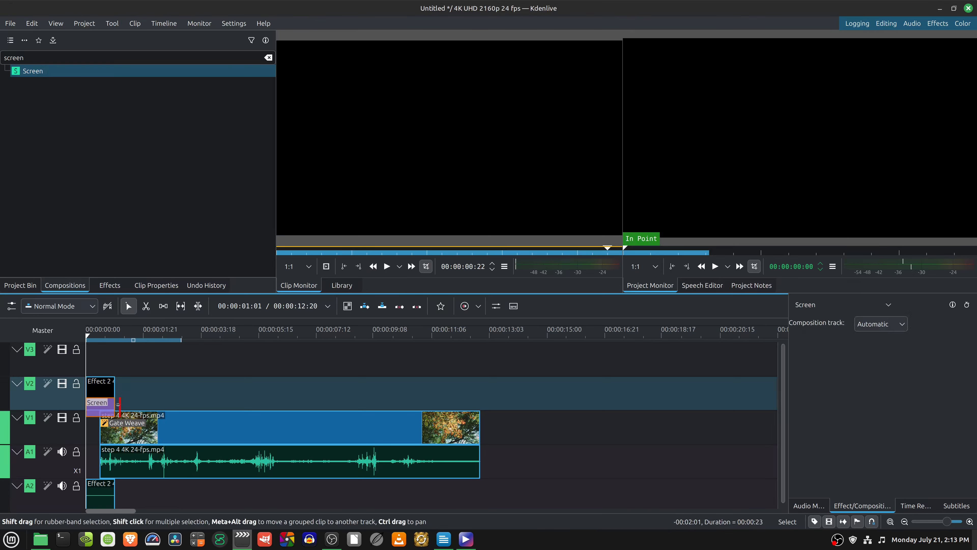
{"action": "left_click_drag", "start_coordinate": [89, 336], "coordinate": [98, 339]}
{"action": "key", "text": "space"}
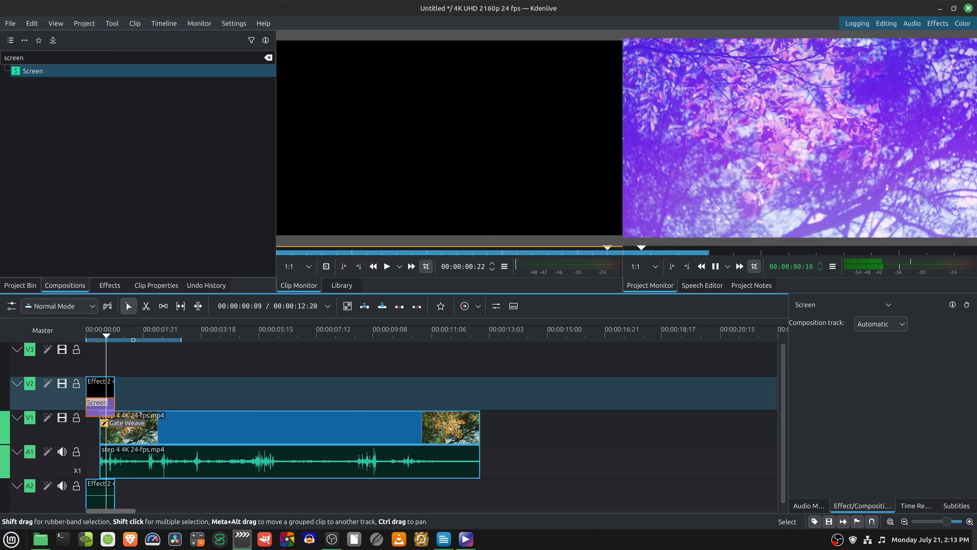
{"action": "key", "text": "space"}
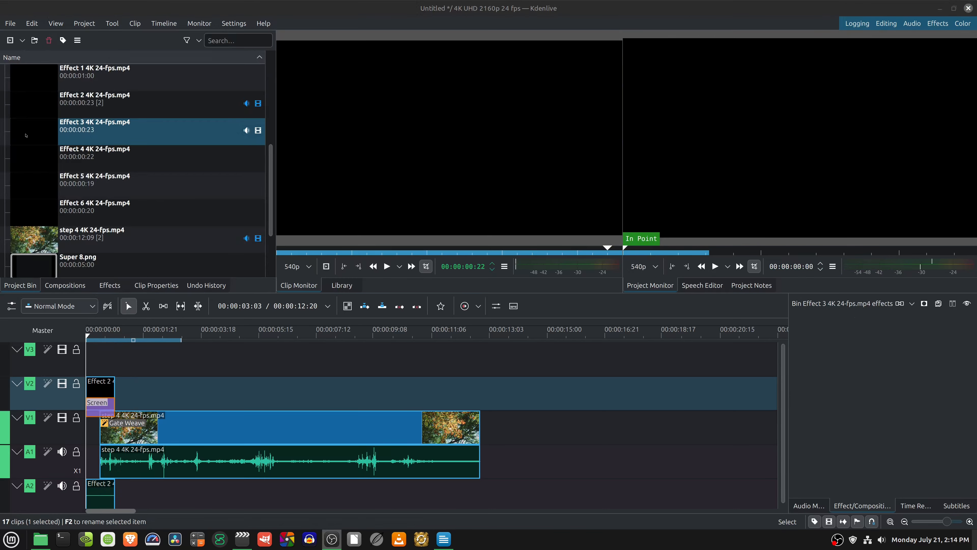
- Place Effect 3 4K 24-fps.mp4 on V2 over the end of the step 4 clip, ending at 00:00:13:00
{"action": "left_click_drag", "start_coordinate": [25, 135], "coordinate": [469, 390]}
{"action": "left_click_drag", "start_coordinate": [87, 335], "coordinate": [471, 392]}
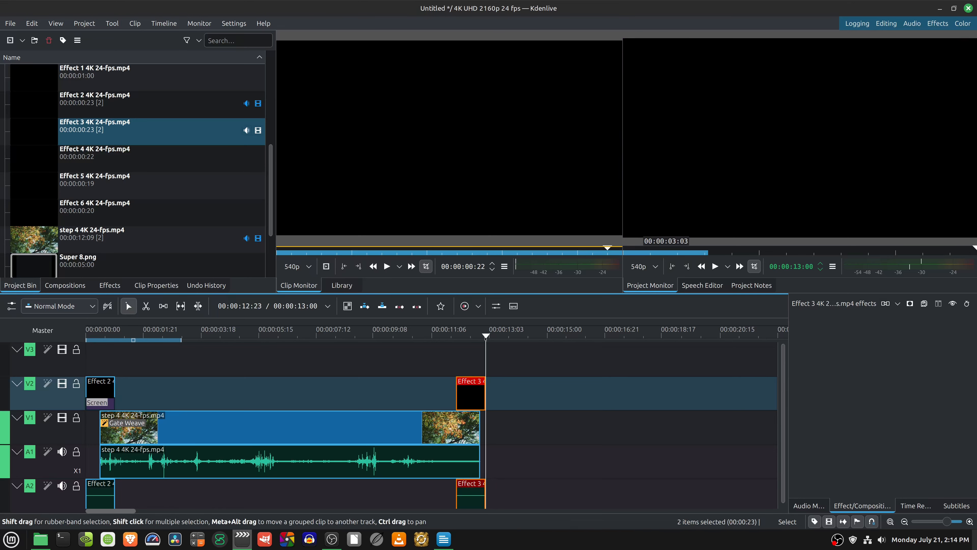
{"action": "mouse_move", "coordinate": [486, 338]}
{"action": "left_mouse_down"}
{"action": "mouse_move", "coordinate": [461, 339]}
{"action": "mouse_move", "coordinate": [483, 347]}
{"action": "left_mouse_up"}
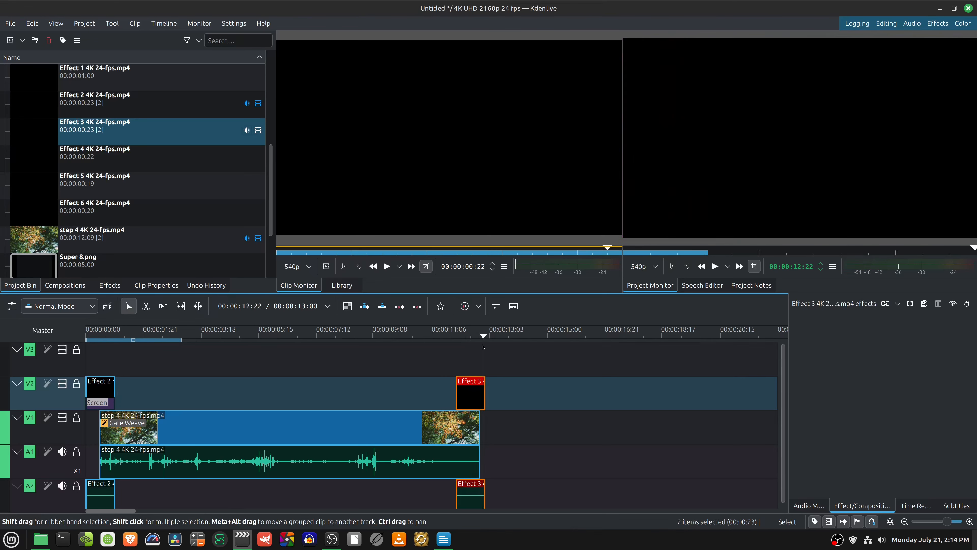
- Copy the Screen composition from the Effect 2 clip and align the copy under the Effect 3 clip on V2
{"action": "right_click", "coordinate": [103, 403]}
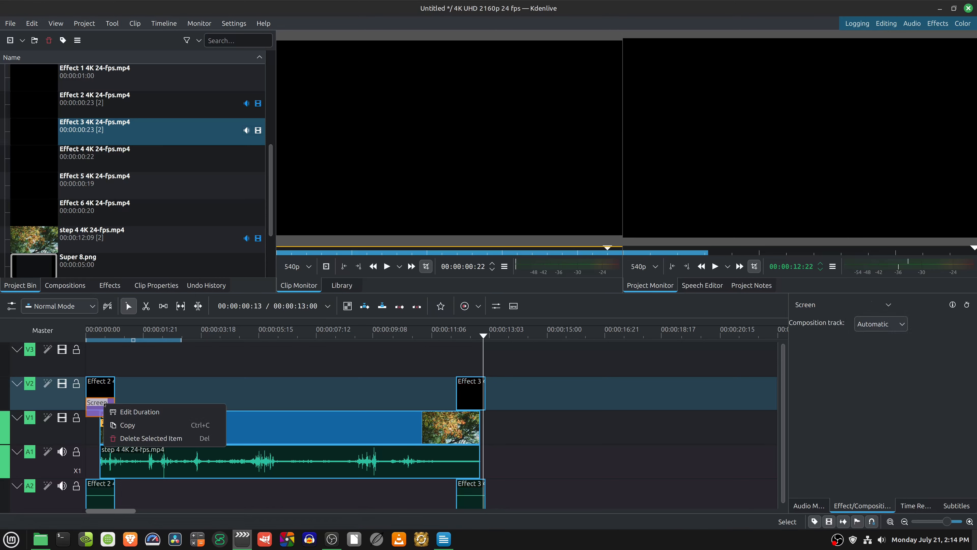
{"action": "left_click", "coordinate": [122, 423]}
{"action": "right_click", "coordinate": [512, 405]}
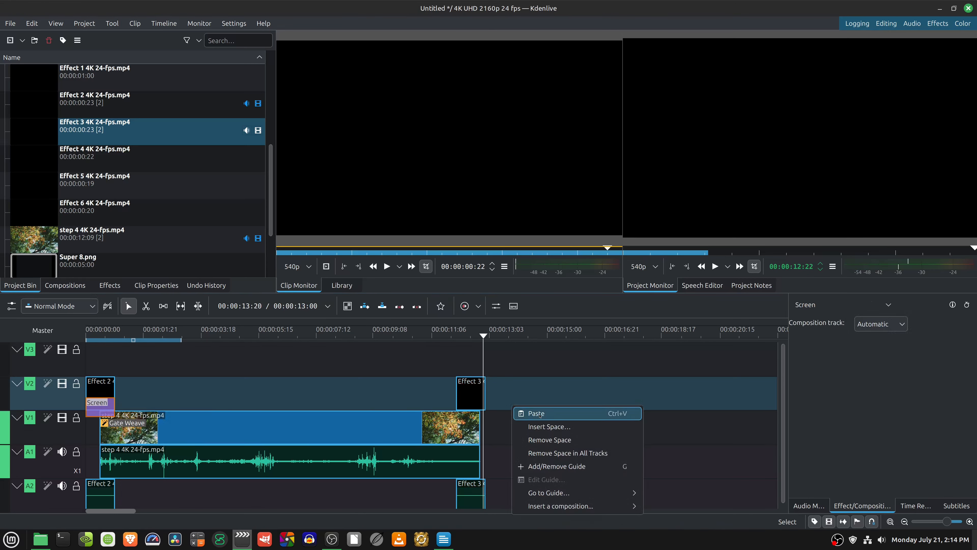
{"action": "left_click", "coordinate": [591, 410]}
{"action": "left_click_drag", "start_coordinate": [529, 402], "coordinate": [473, 401]}
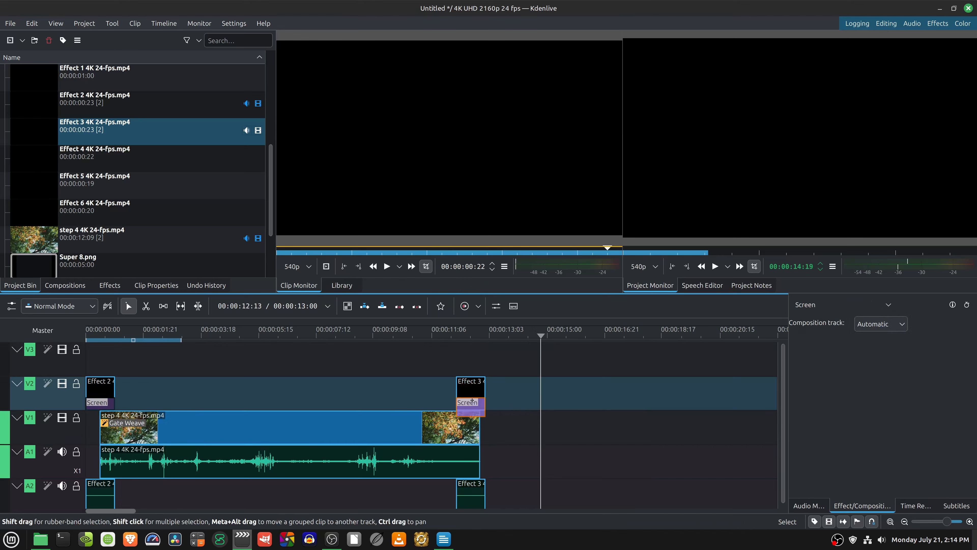
{"action": "left_click_drag", "start_coordinate": [542, 336], "coordinate": [422, 353]}
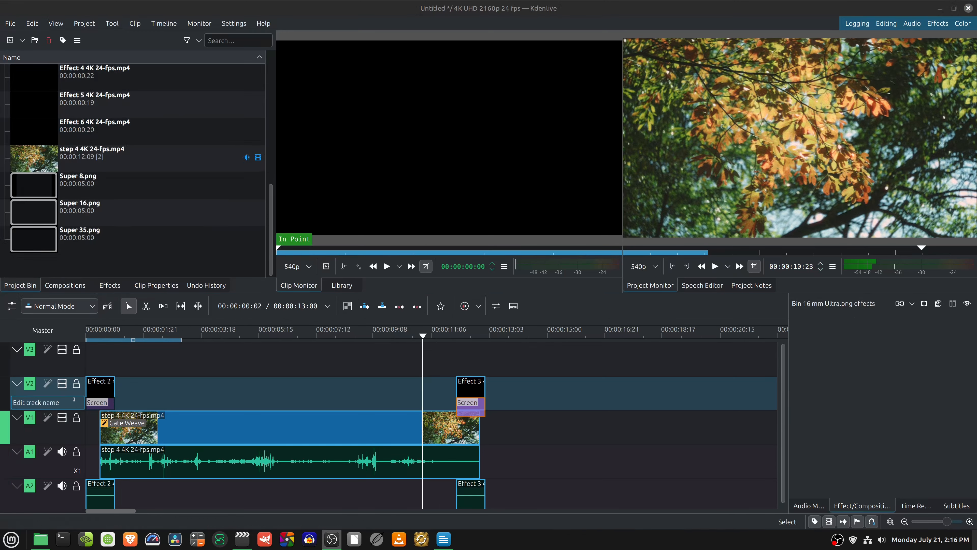
- Set the composition track of both Screen compositions, under Effect 2 and Effect 3, to V1
{"action": "left_click", "coordinate": [99, 405]}
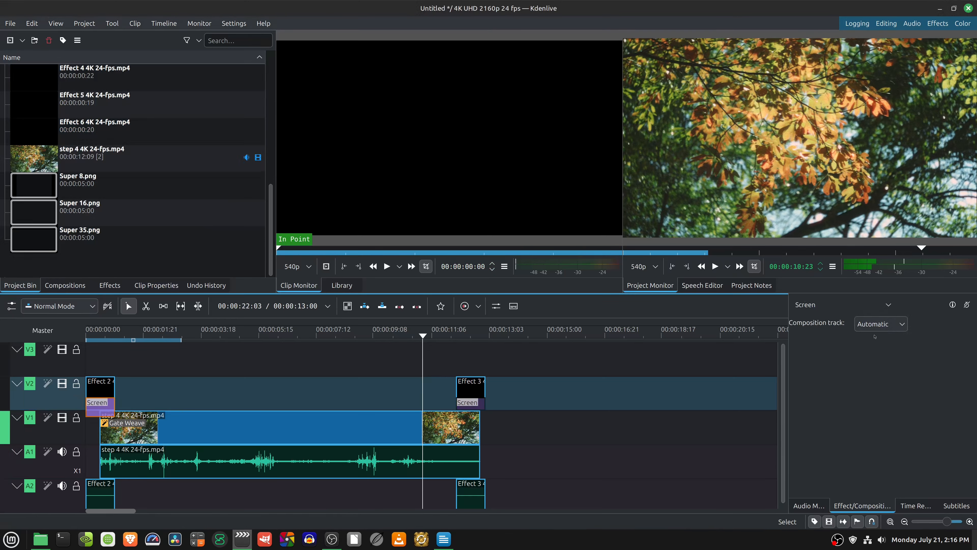
{"action": "left_click", "coordinate": [879, 324]}
{"action": "left_click", "coordinate": [875, 338]}
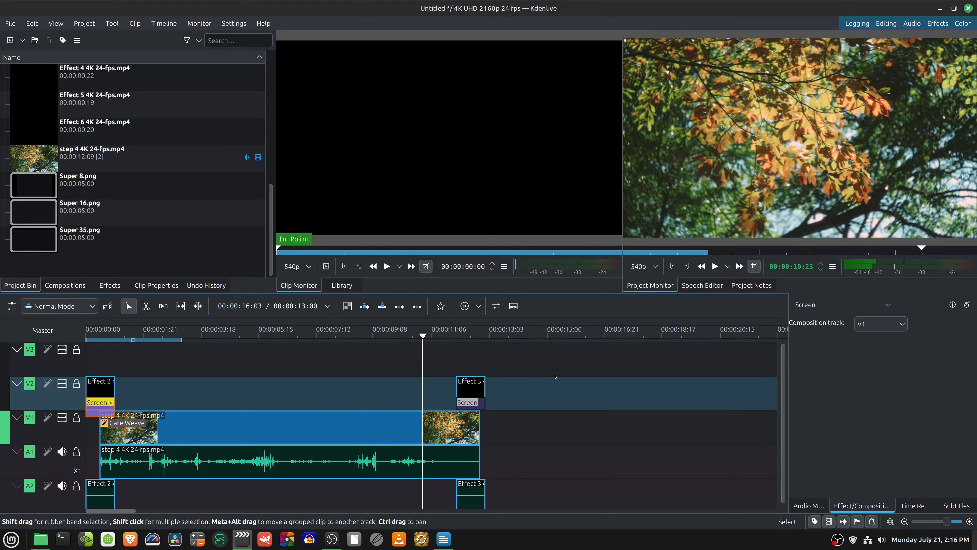
{"action": "left_click", "coordinate": [468, 402]}
{"action": "left_click", "coordinate": [879, 323]}
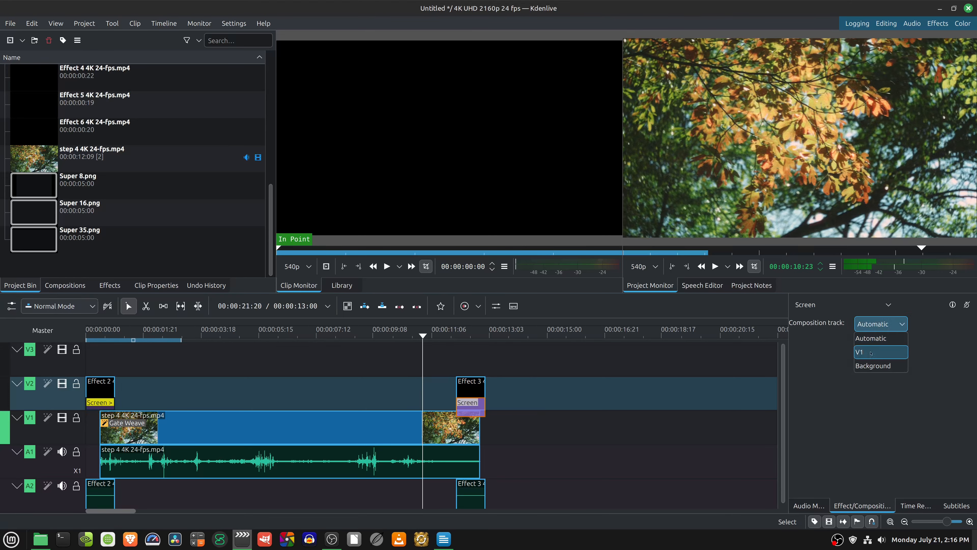
{"action": "left_click", "coordinate": [871, 352]}
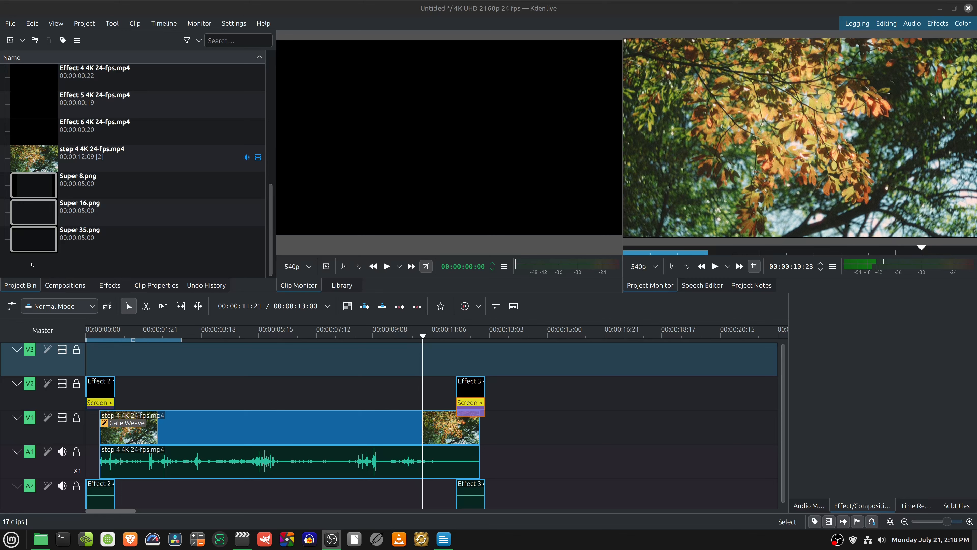
- Place Super 35.png at the start of V3 and extend it to the end of the Effect 3 clip
{"action": "left_click_drag", "start_coordinate": [34, 239], "coordinate": [153, 362]}
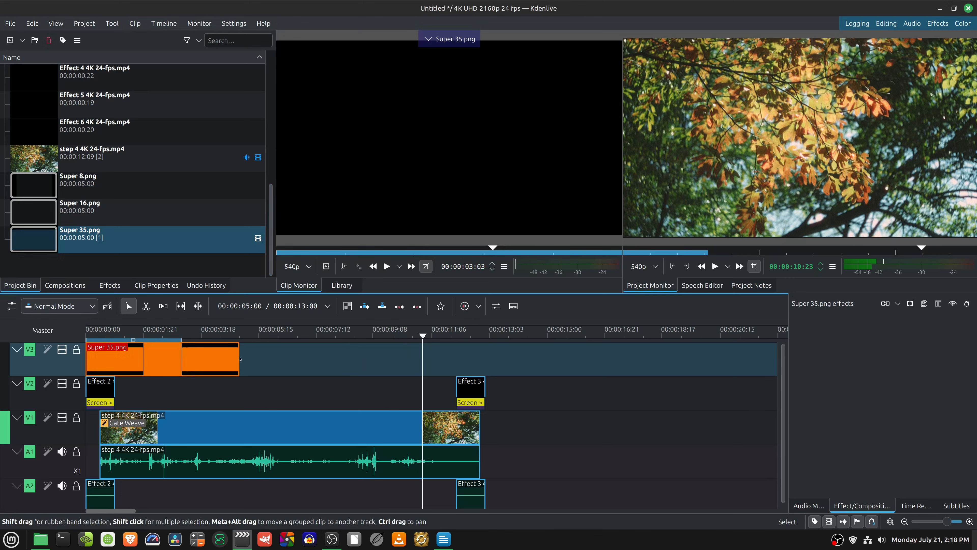
{"action": "left_click_drag", "start_coordinate": [239, 358], "coordinate": [486, 360]}
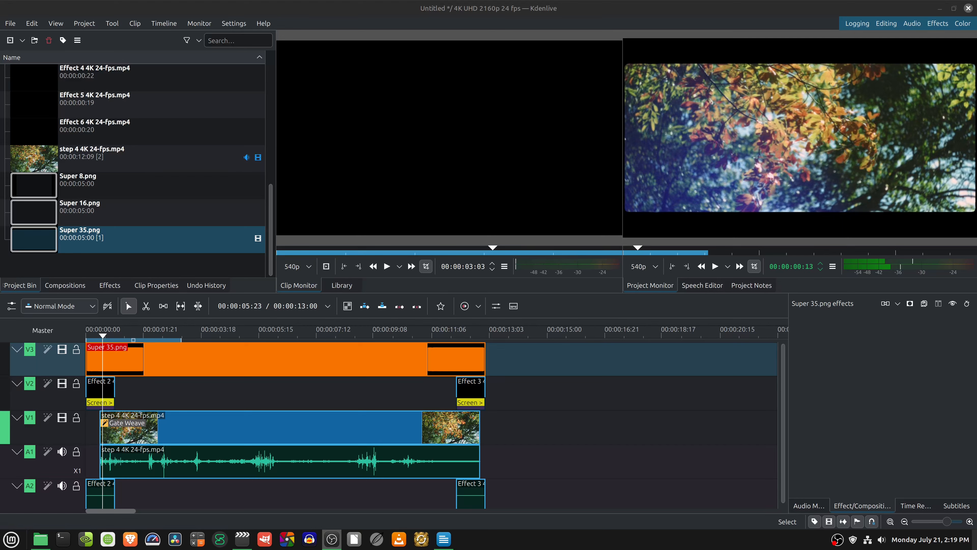
- Render the full project as Step 5 4K 24-fps.mp4 with the Lossless/HQ H.264 (libx264+aac) preset, and close the rendering dialog
{"action": "left_click", "coordinate": [88, 27]}
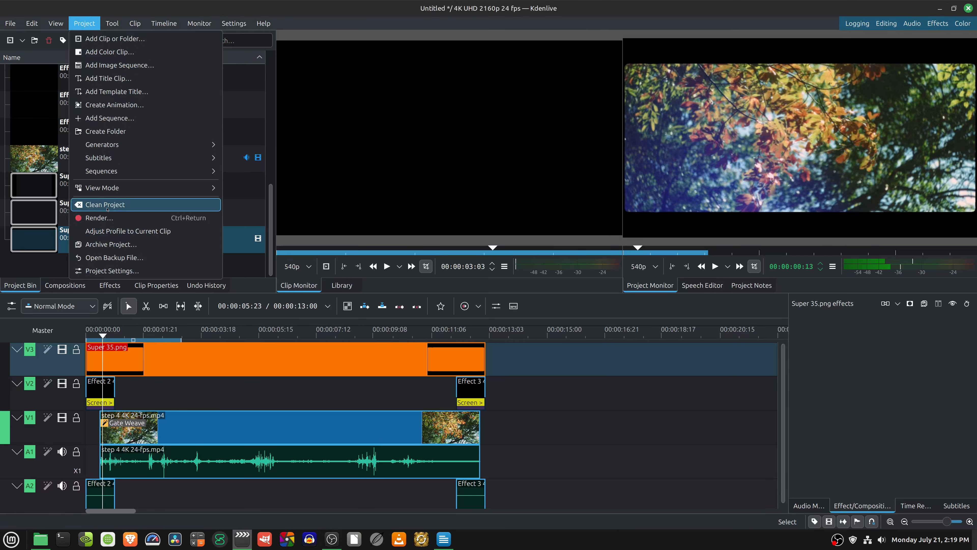
{"action": "left_click", "coordinate": [99, 218]}
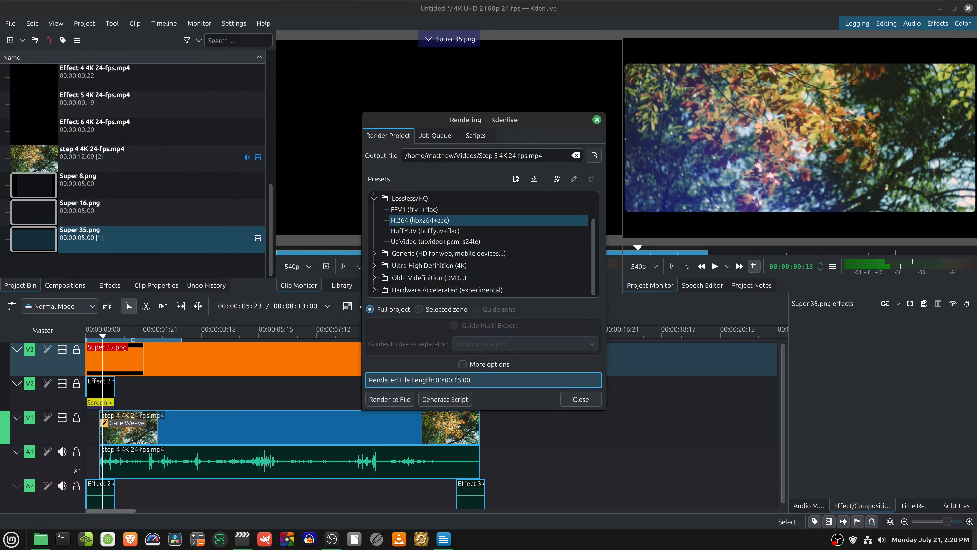
{"action": "left_click", "coordinate": [389, 399]}
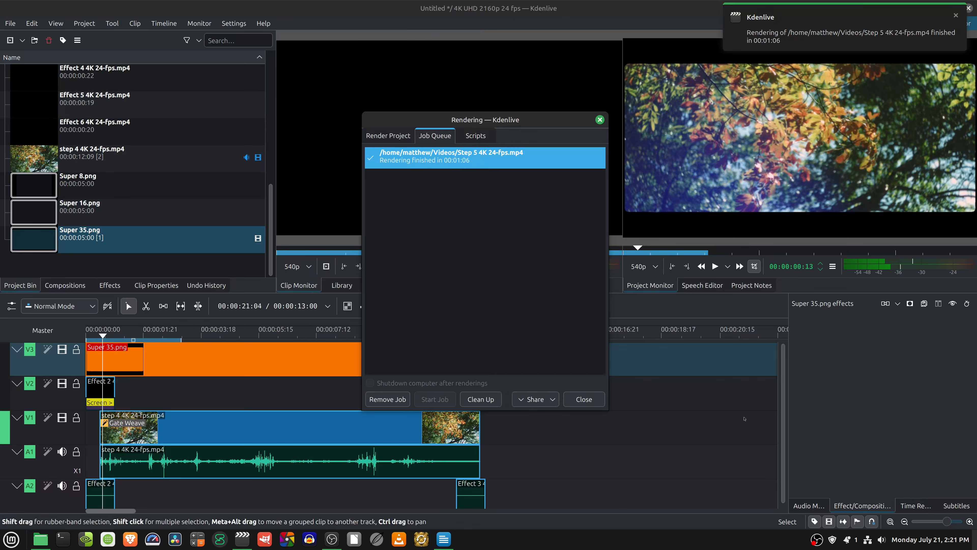
{"action": "left_click", "coordinate": [592, 404]}
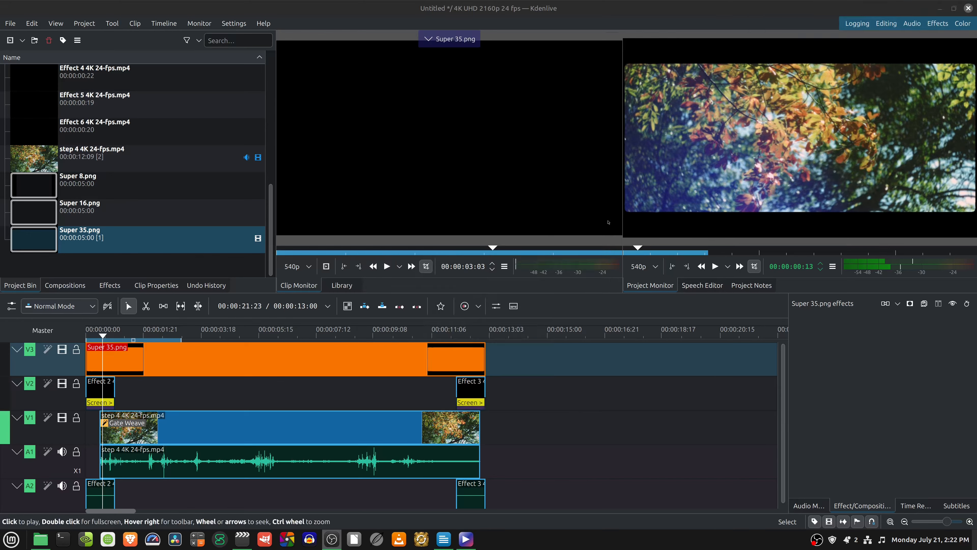